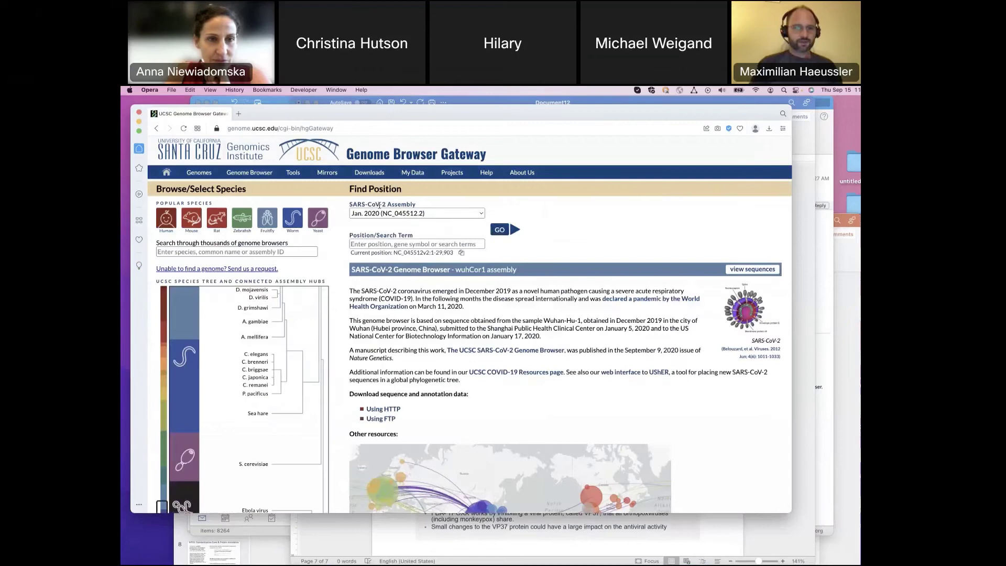
Search for 'monkeypox' and open the May 2022 Monkeypox virus assembly (GCF_014621545.1) in the browser.
click(263, 252)
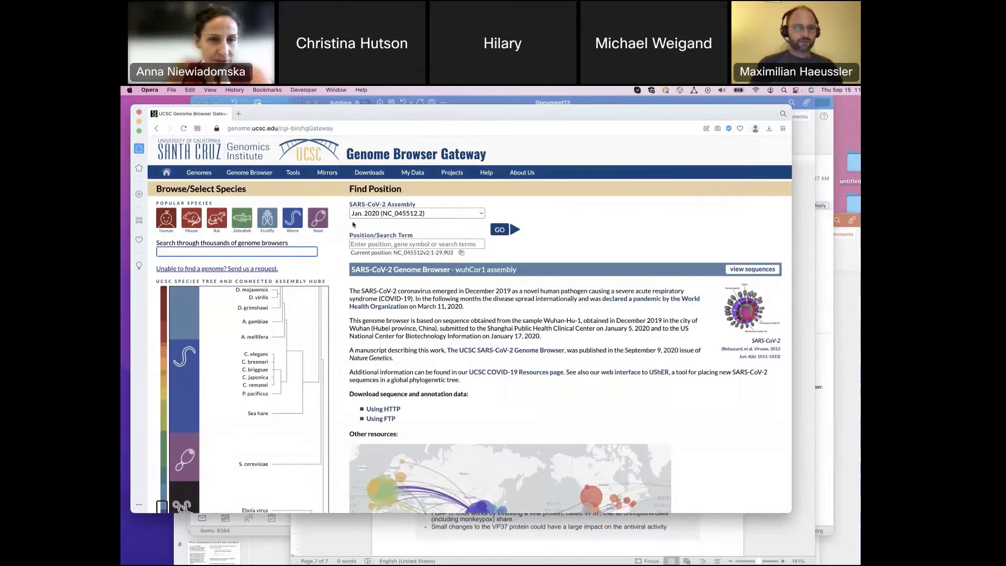
text(monkey)
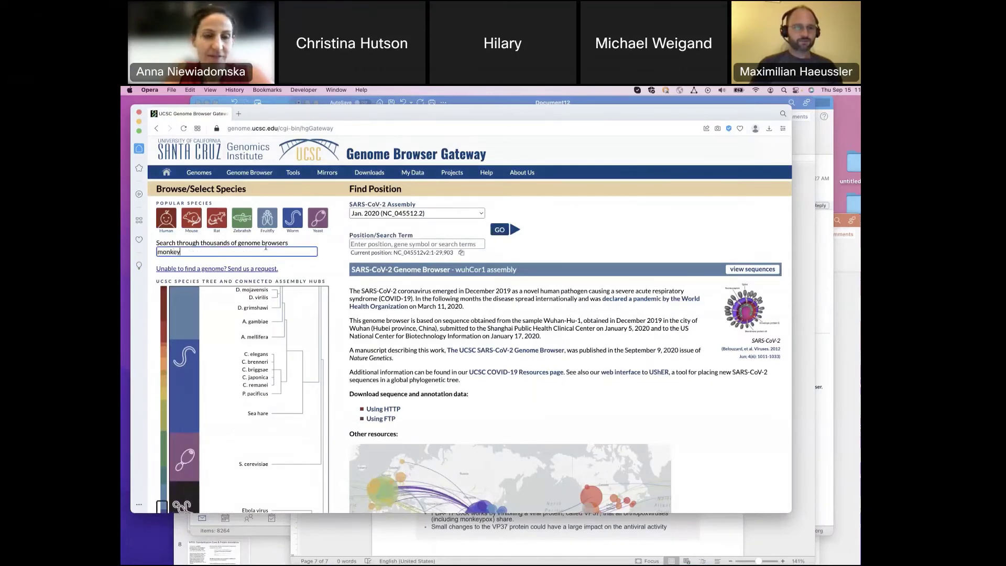
text(pox)
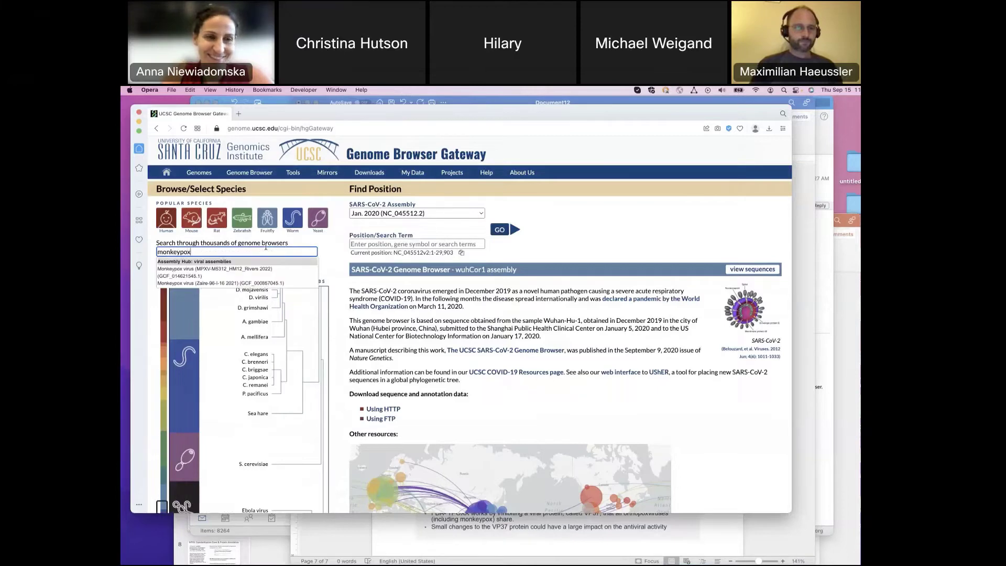
click(195, 276)
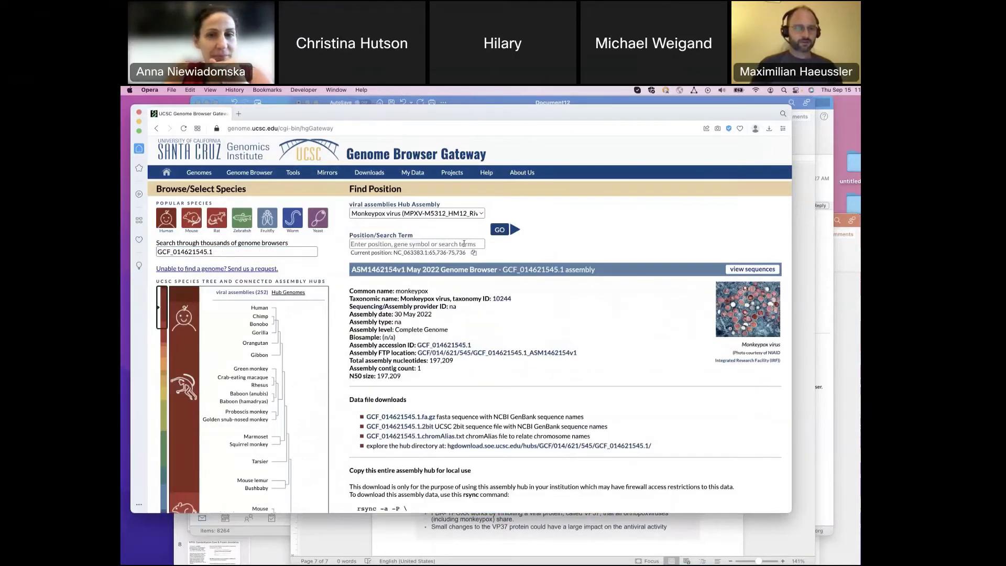
click(499, 230)
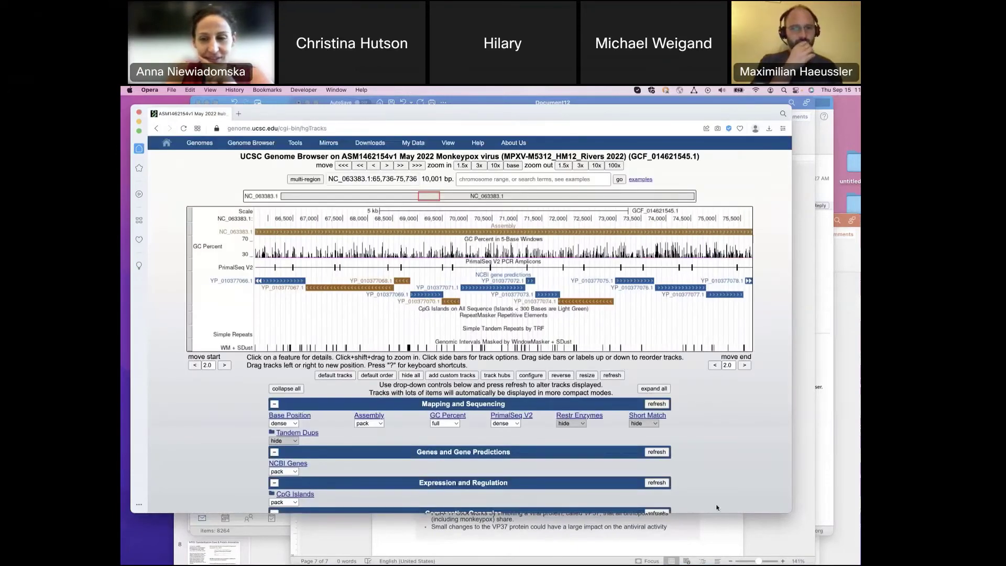
drag(731, 514, 731, 556)
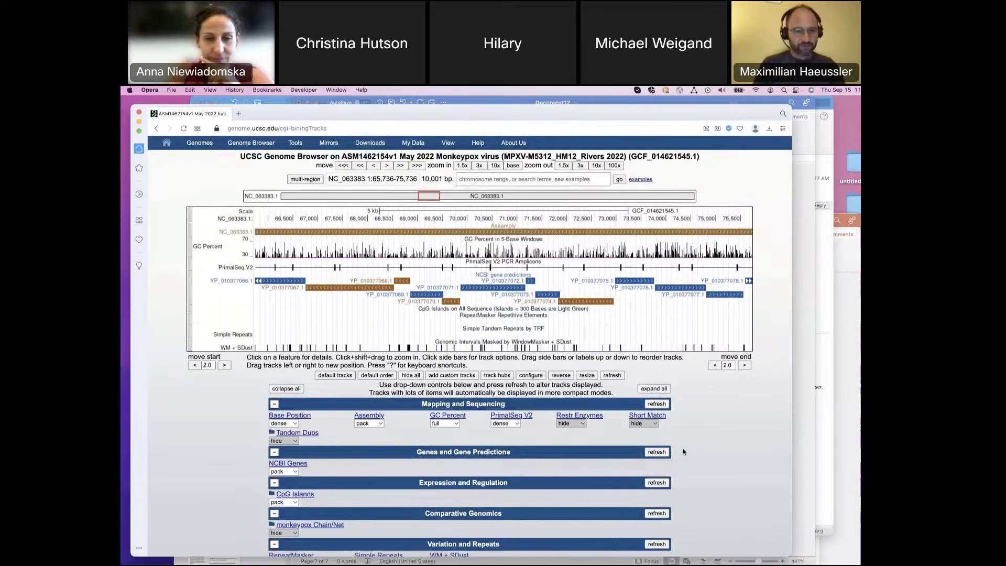
Change the Comparative Genomics monkeypox Chain/Net track from hide to dense, then to pack.
scroll(683, 452, down, 1)
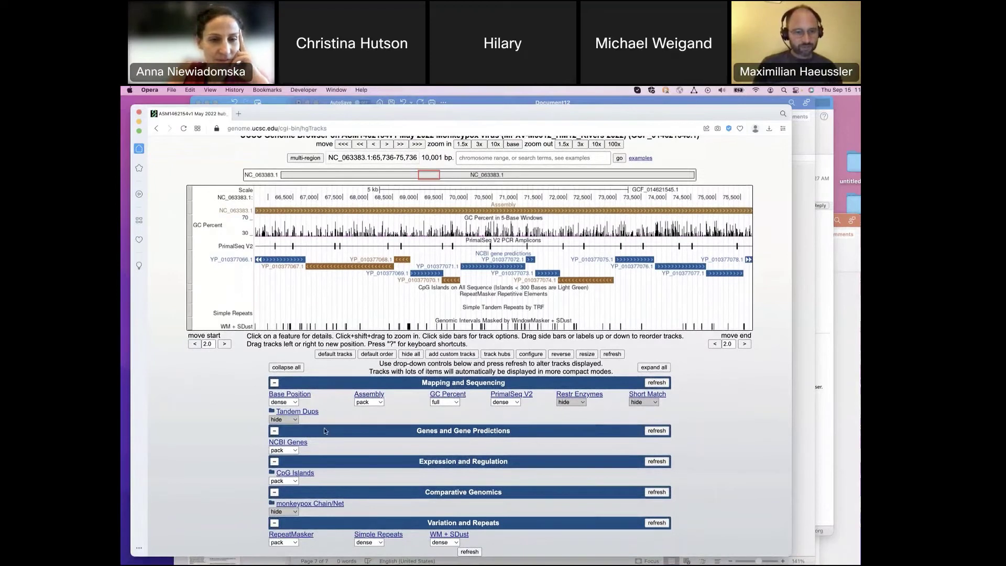
click(287, 512)
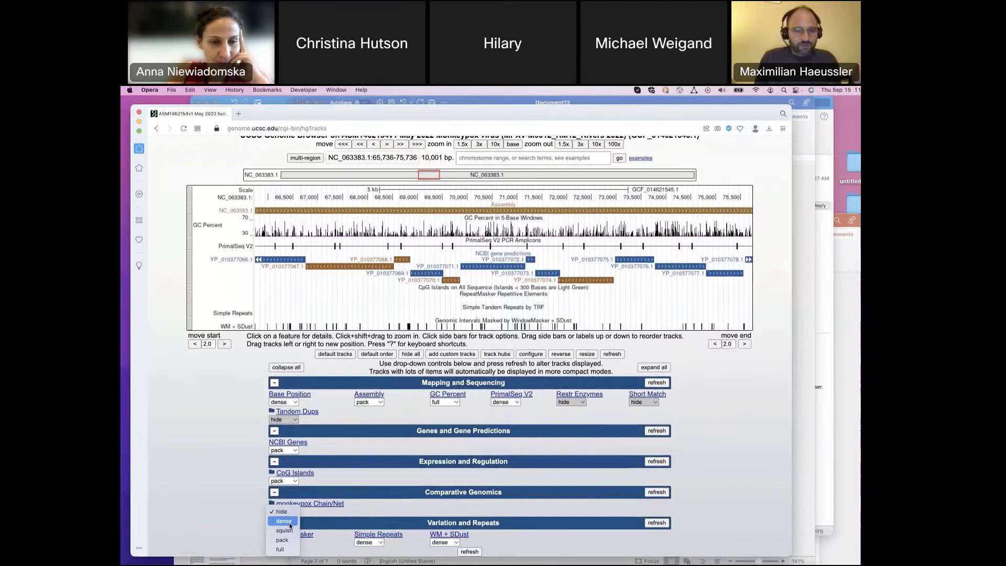
click(290, 521)
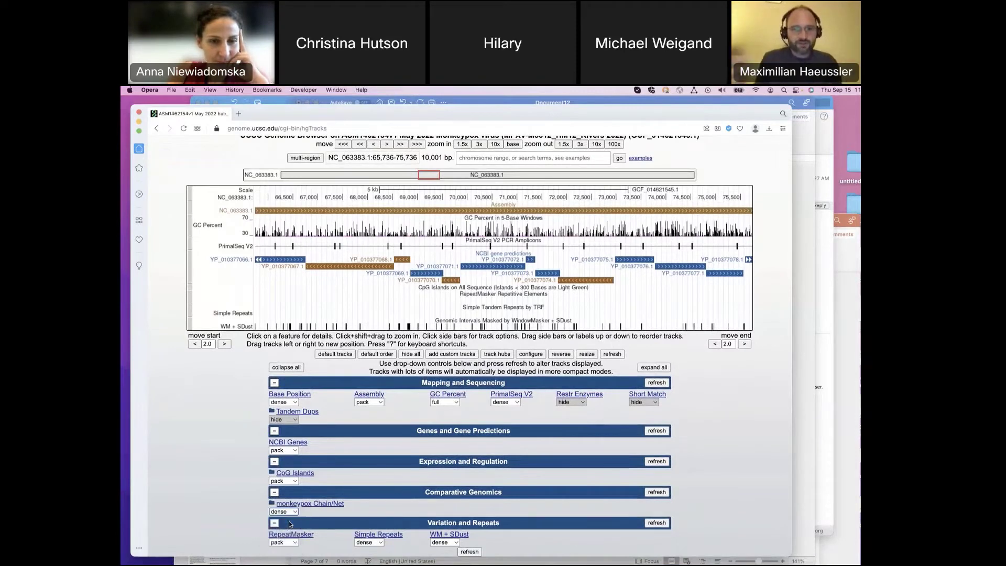
click(292, 513)
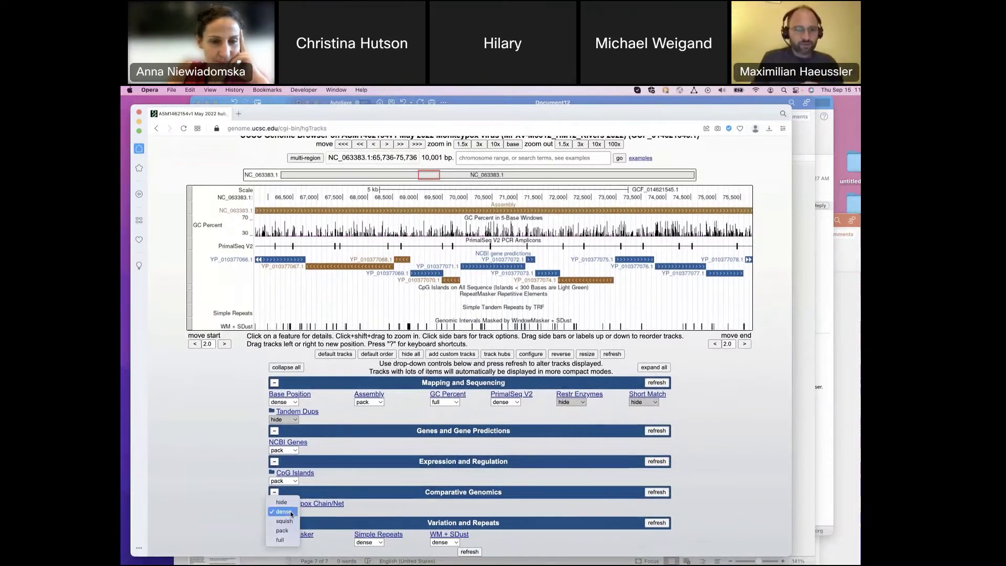
click(286, 532)
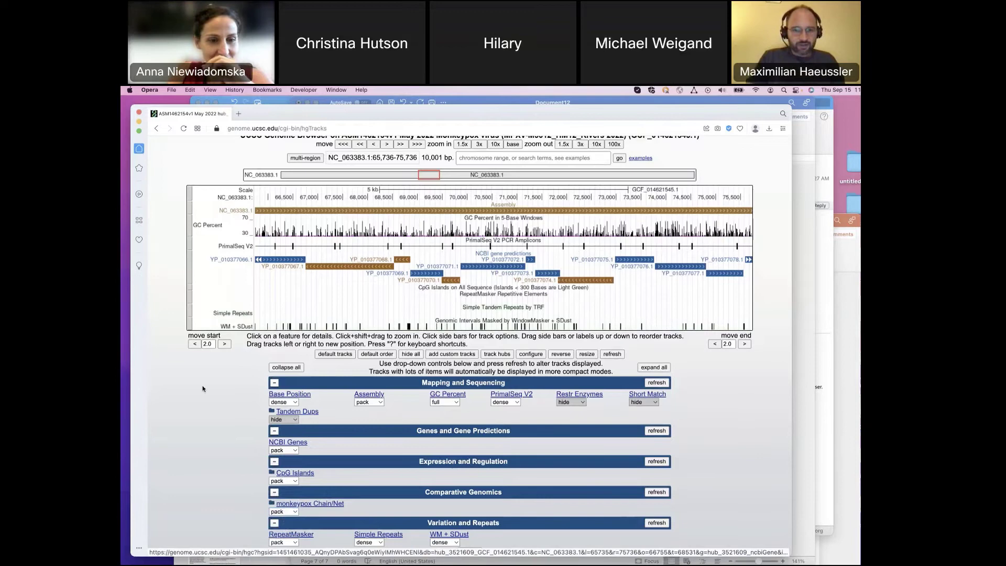
Refresh the browser so the packed monkeypox chain and net tracks appear below the NCBI genes.
click(184, 129)
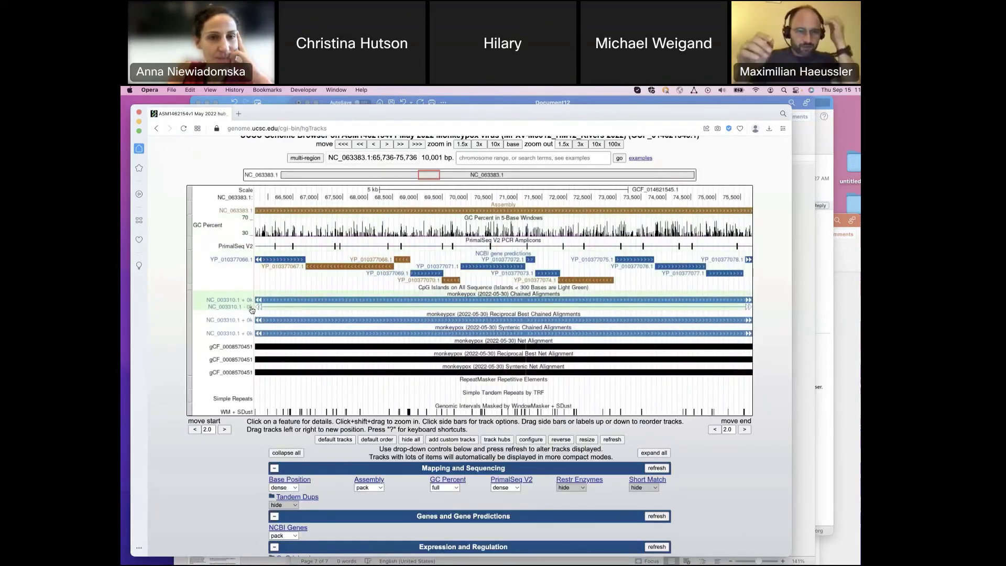
scroll(234, 480, down, 1)
scroll(234, 480, down, 2)
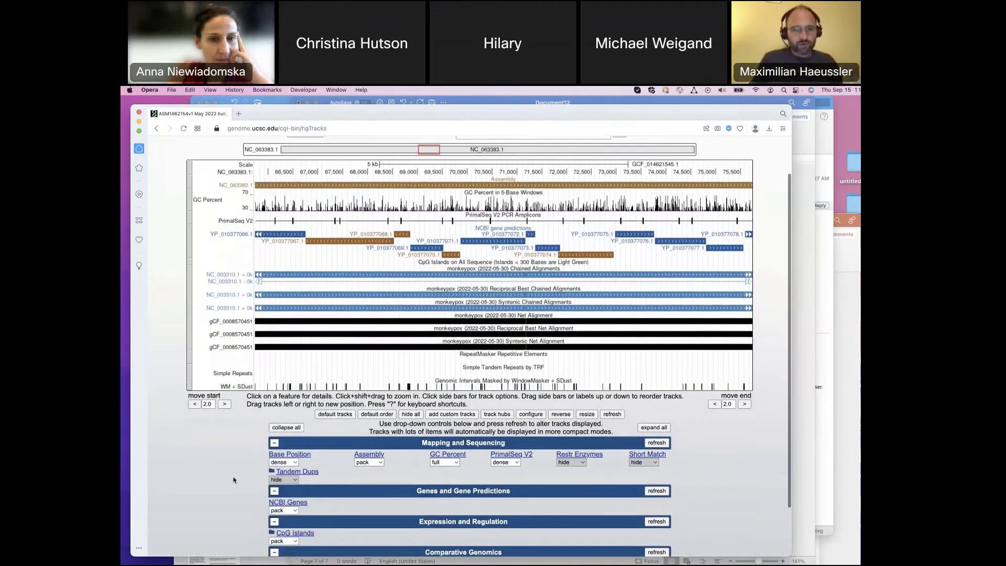
scroll(234, 480, down, 1)
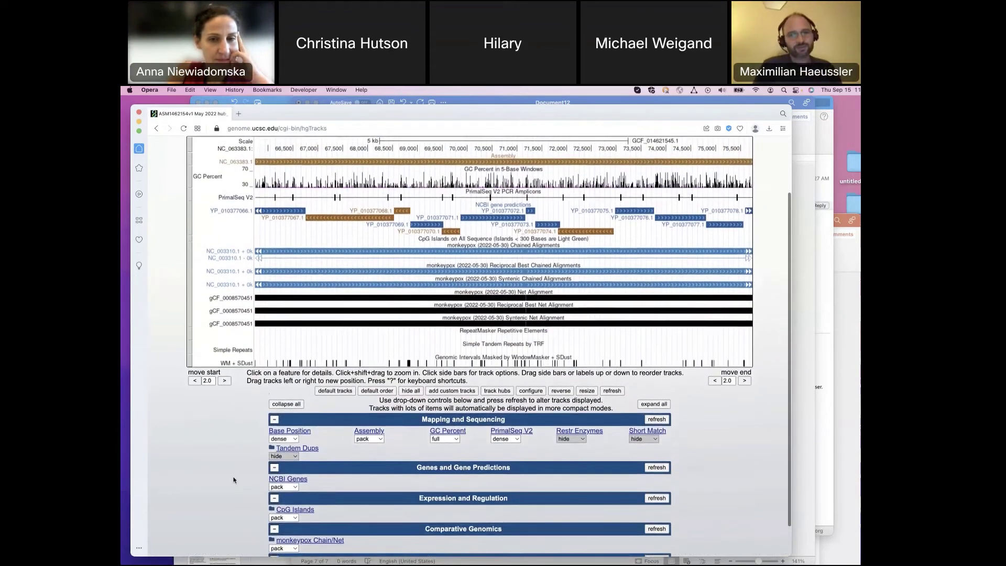
scroll(234, 480, up, 1)
click(448, 408)
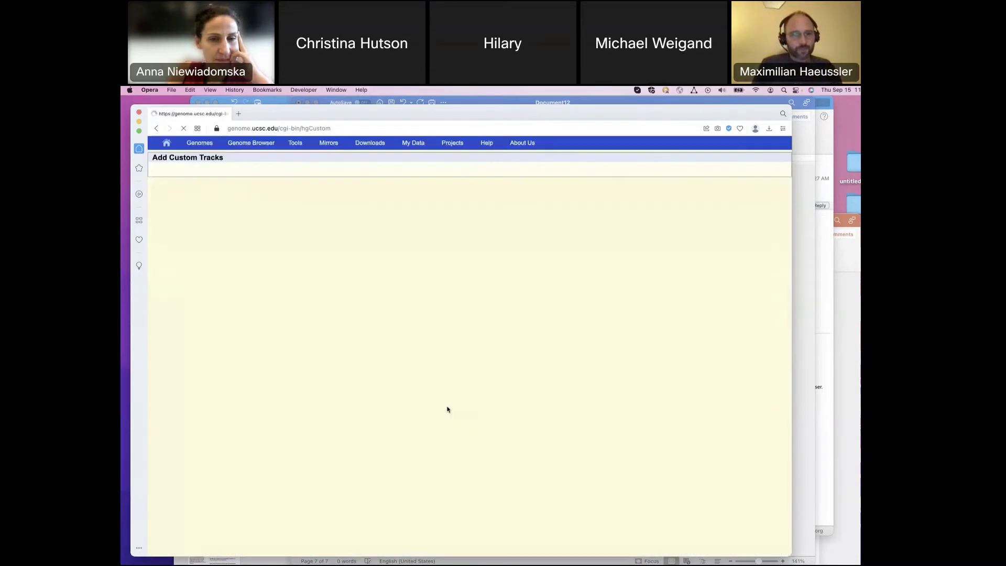
click(157, 129)
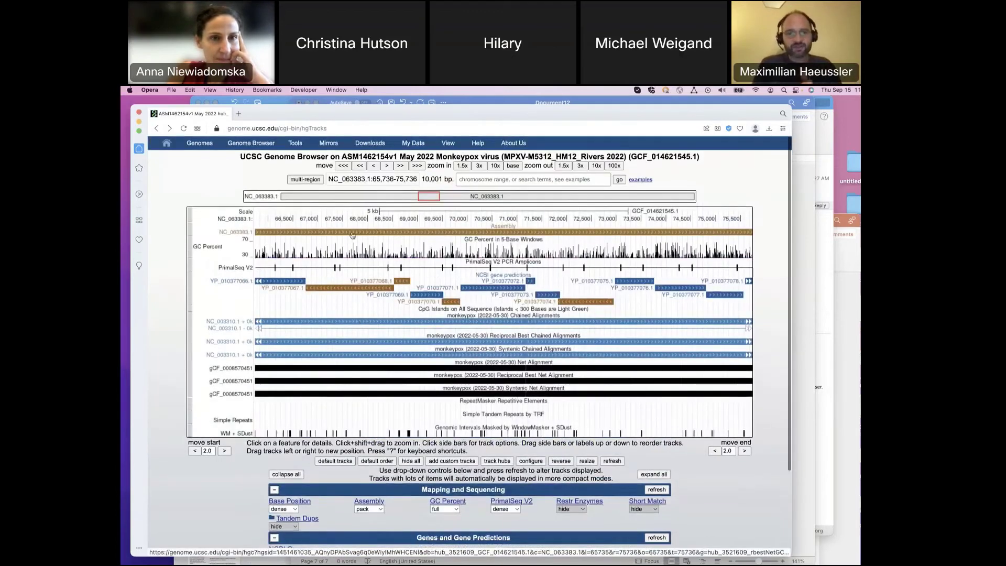
Go to the UShER hgPhyloPlace sample placement page via the address bar.
key(super+l)
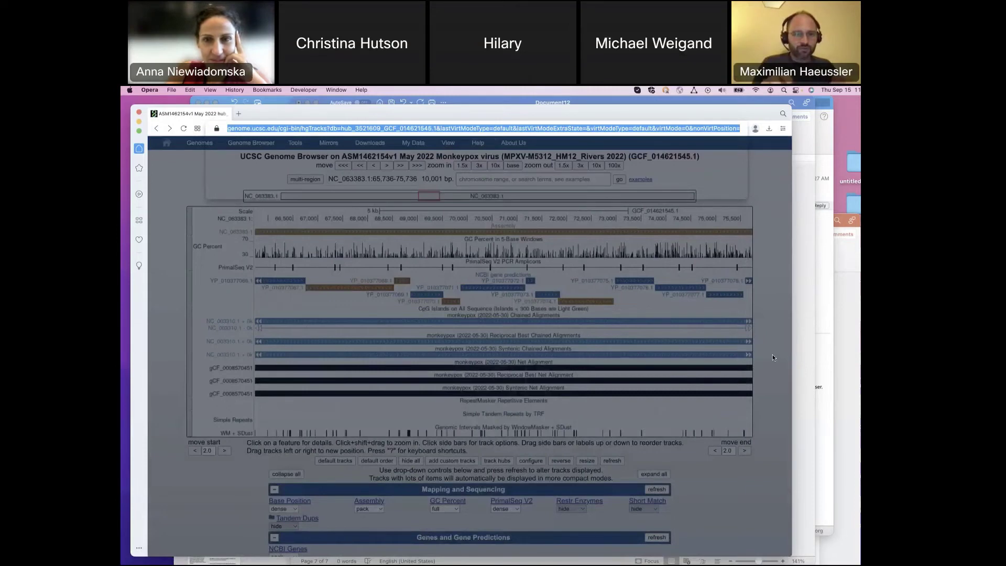
key(Escape)
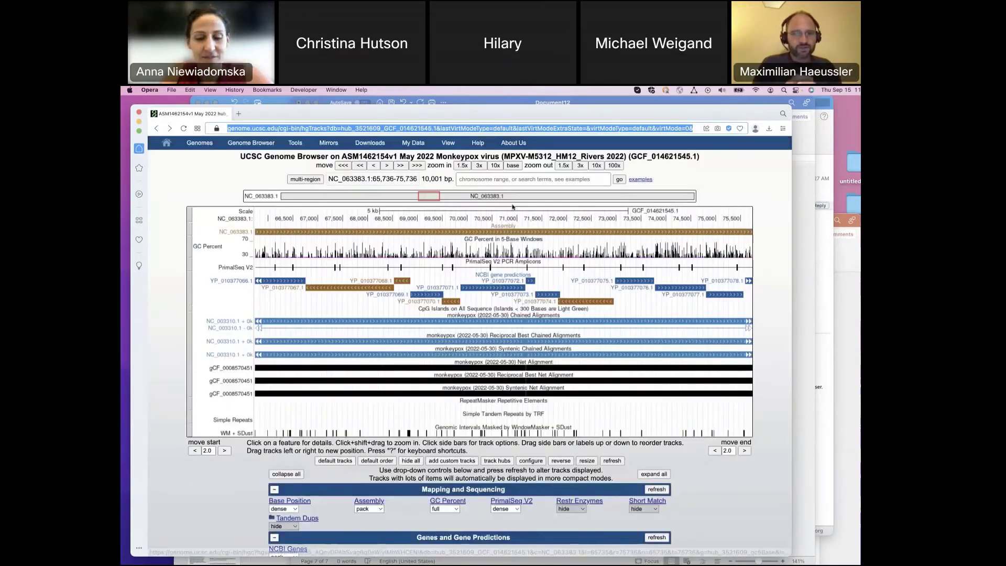
text(usher)
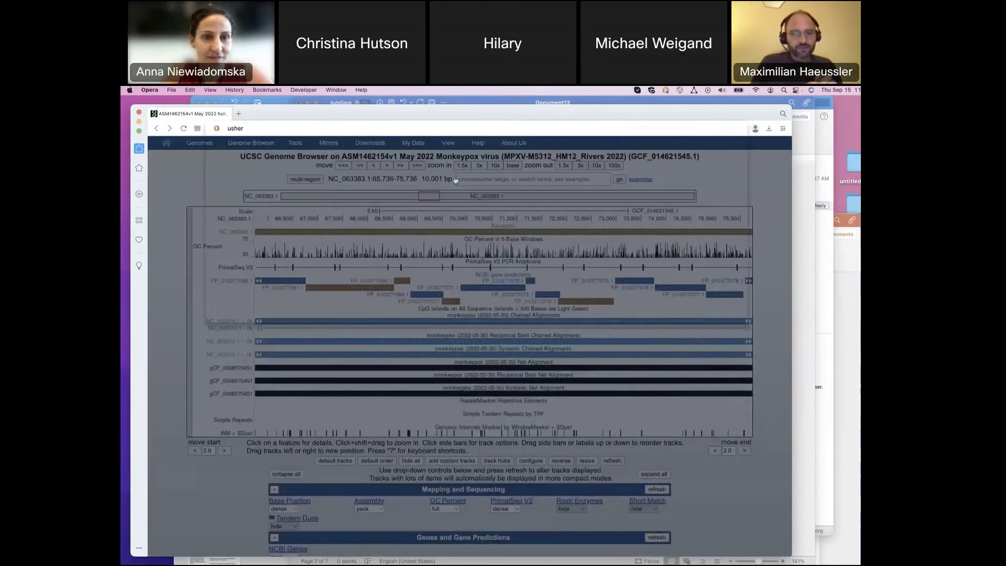
key(super+a)
text(https://genome.ucsc.edu/cgi-bin/hgPhyloPlace)
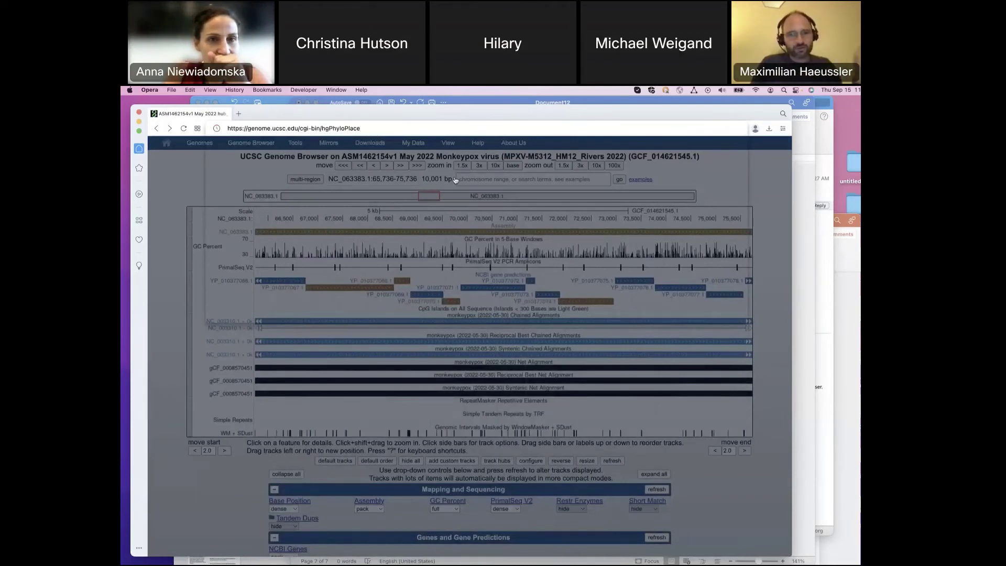
key(Return)
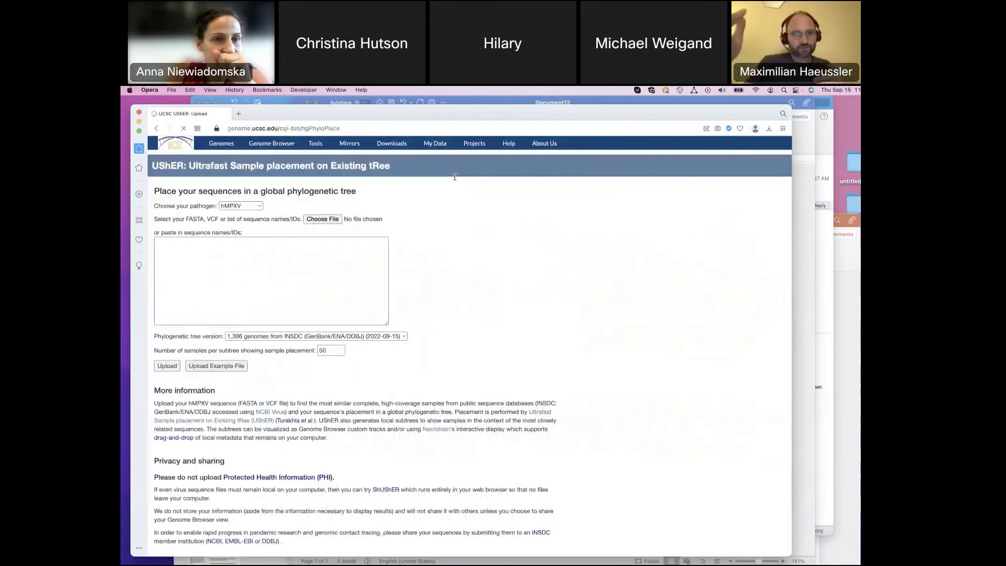
Keep hMPXV as the pathogen and upload the example sample file for placement.
click(263, 206)
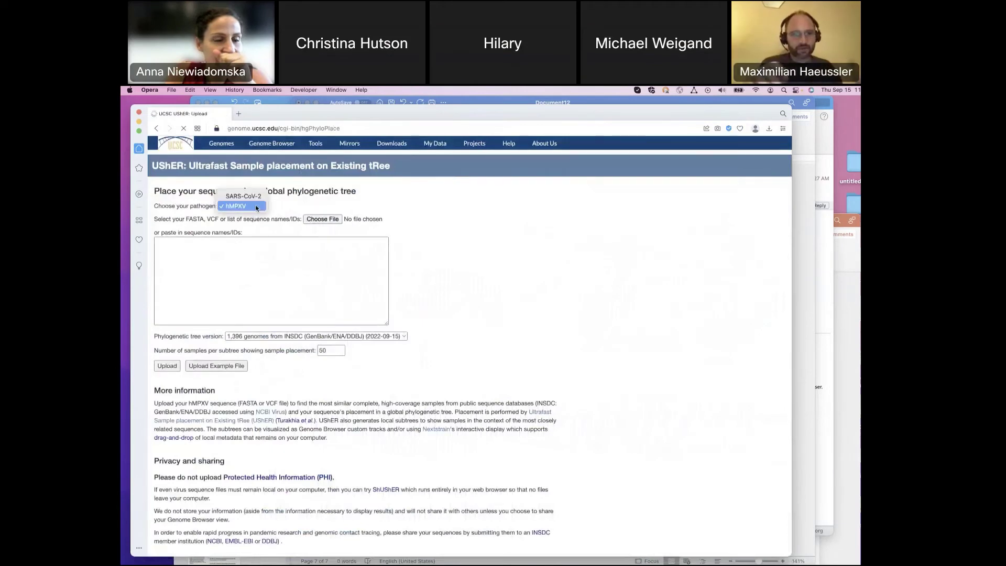
click(285, 207)
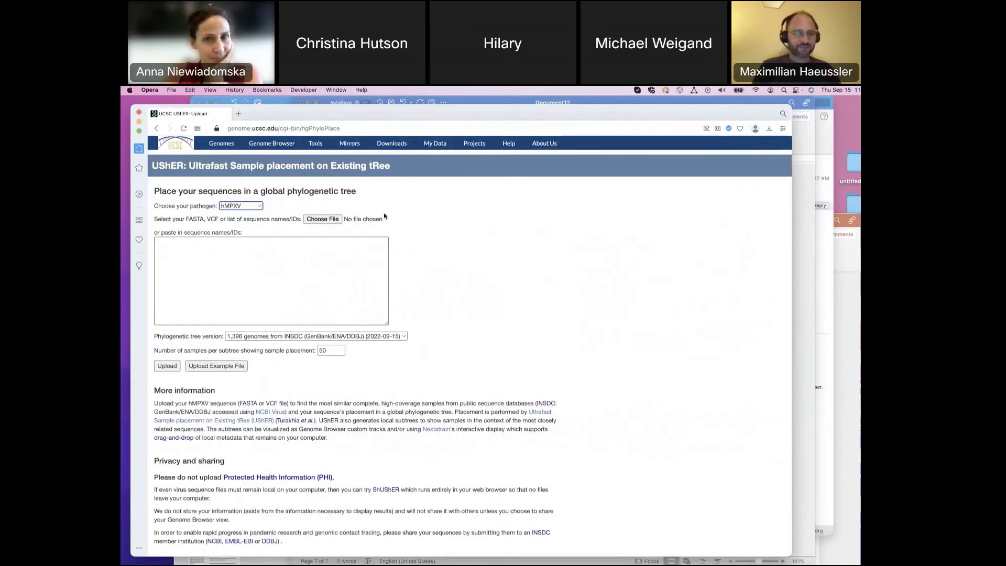
click(223, 367)
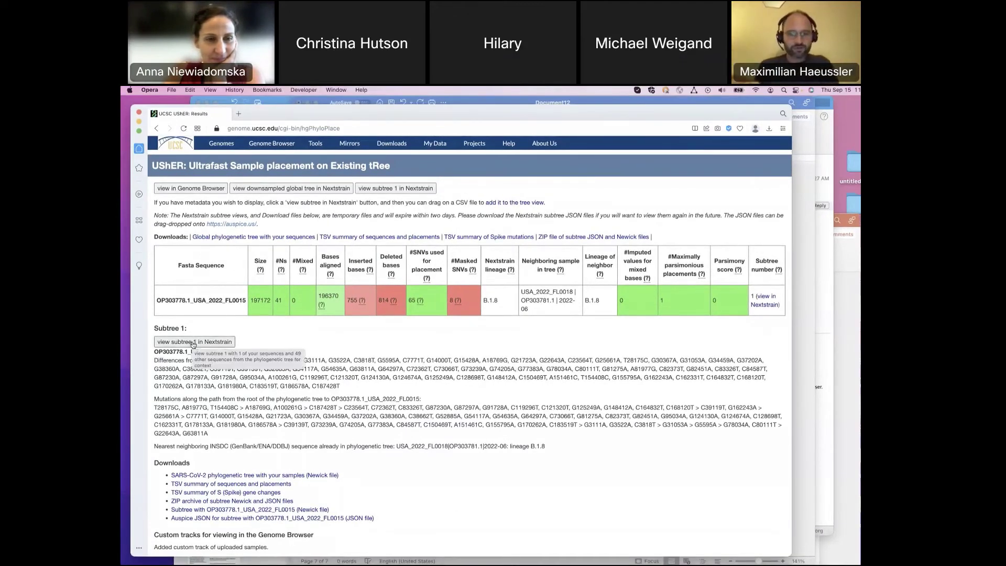
View subtree 1 in Nextstrain and inspect sample OP303778.1_USA_2022_FL0015's branch details.
click(193, 342)
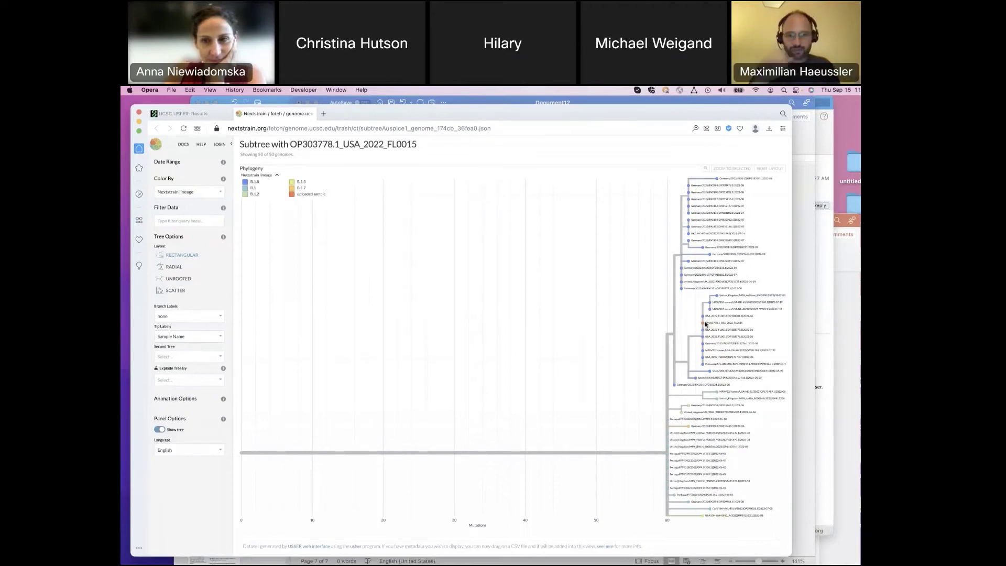
mouse_move(704, 324)
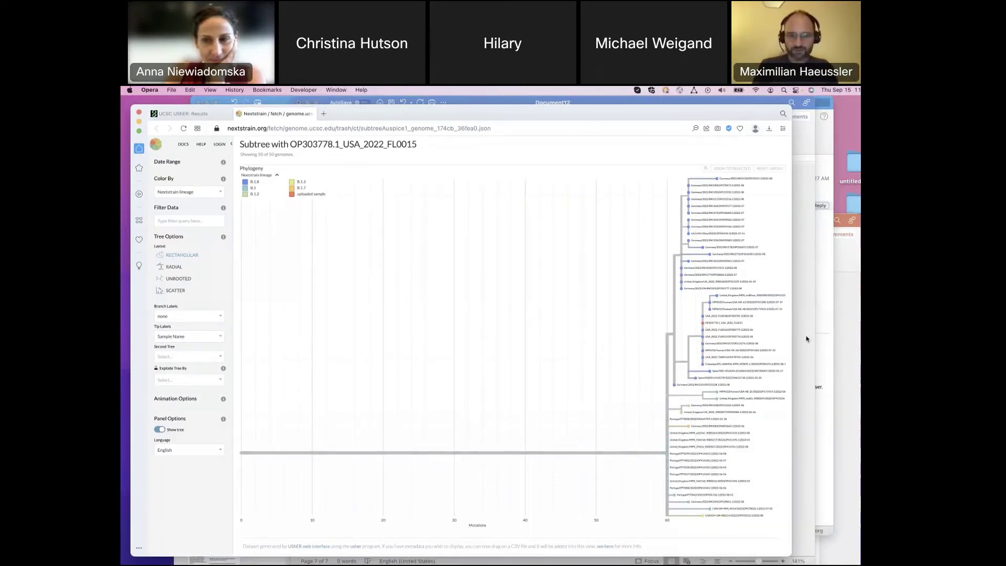
Use Mission Control to bring the Nextstrain subtree window back in front of Word.
key(ctrl+Up)
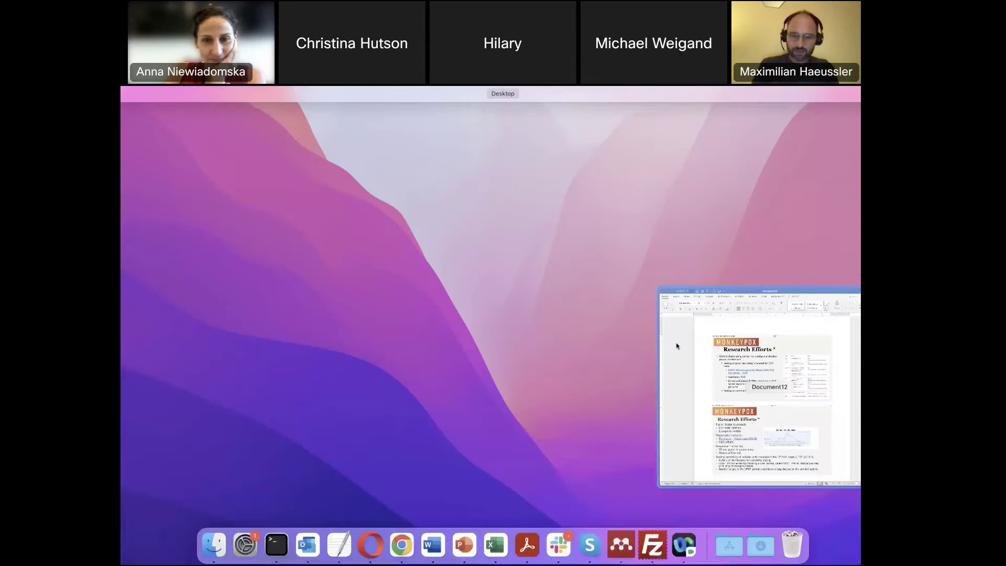
click(360, 297)
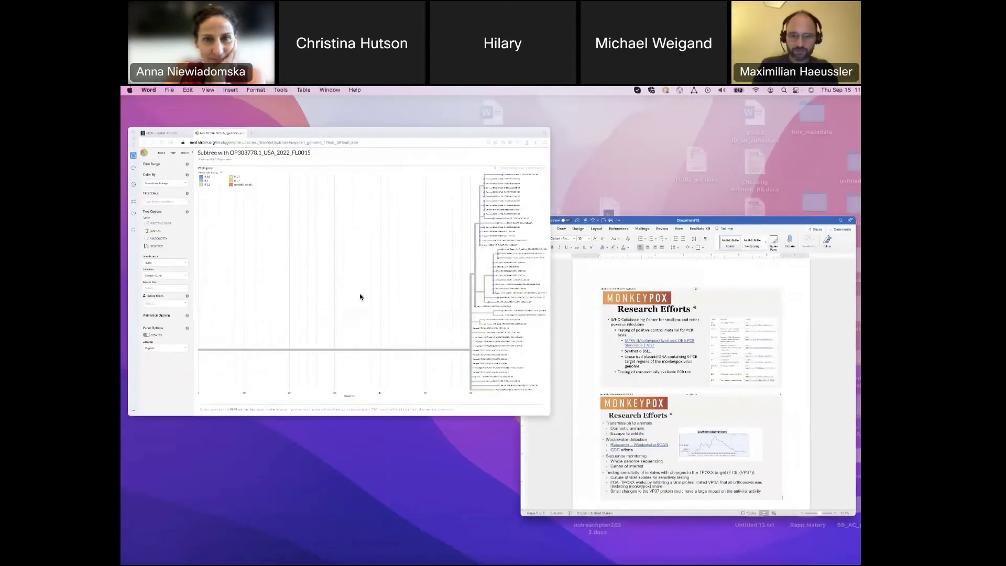